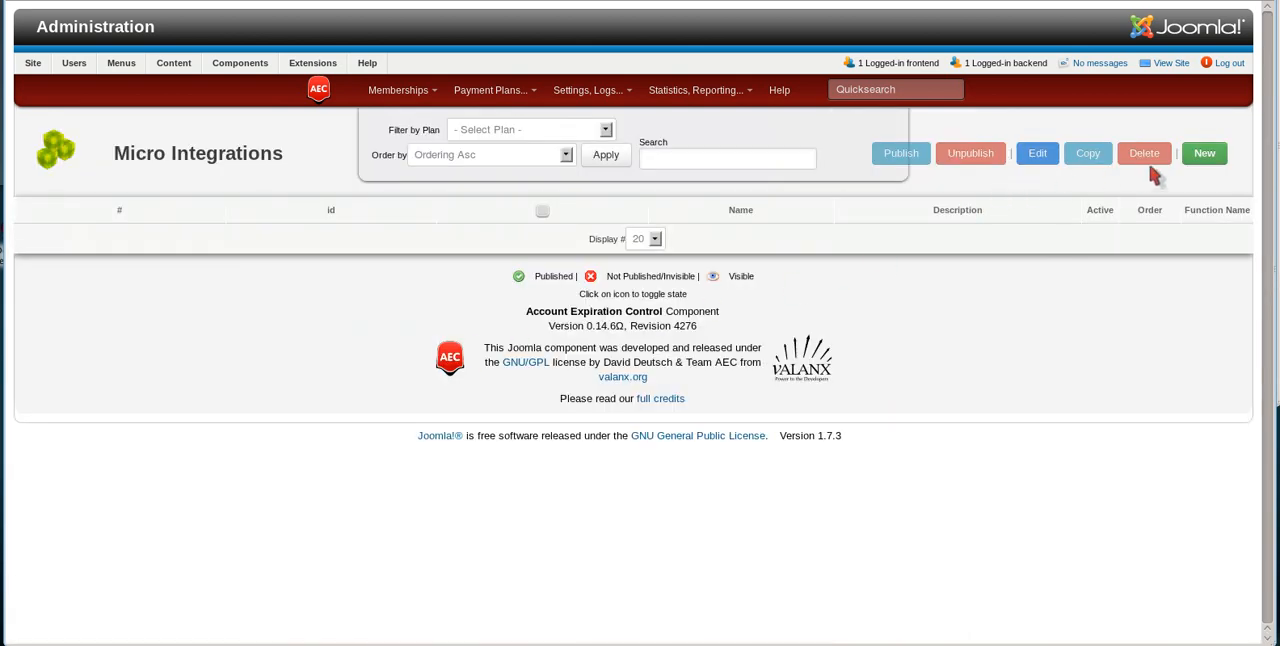
Step: Create a new micro integration of the [AEC] Modify Expiration Date type and apply its default general settings
click(1216, 154)
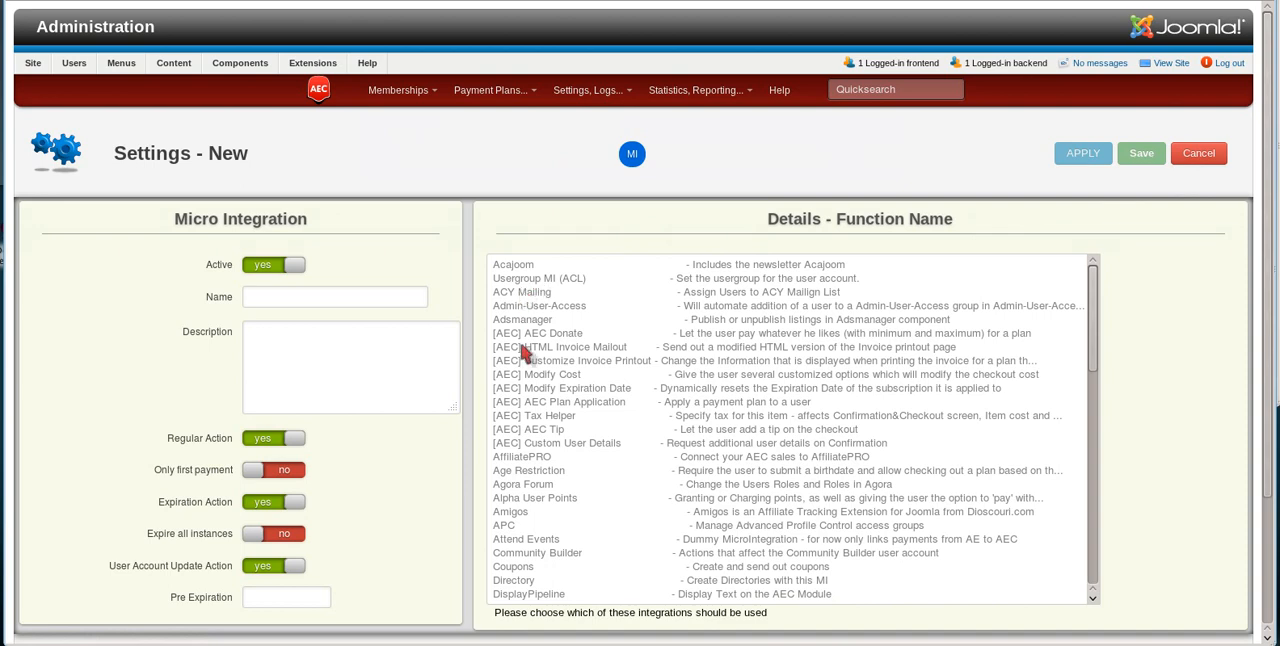
click(525, 388)
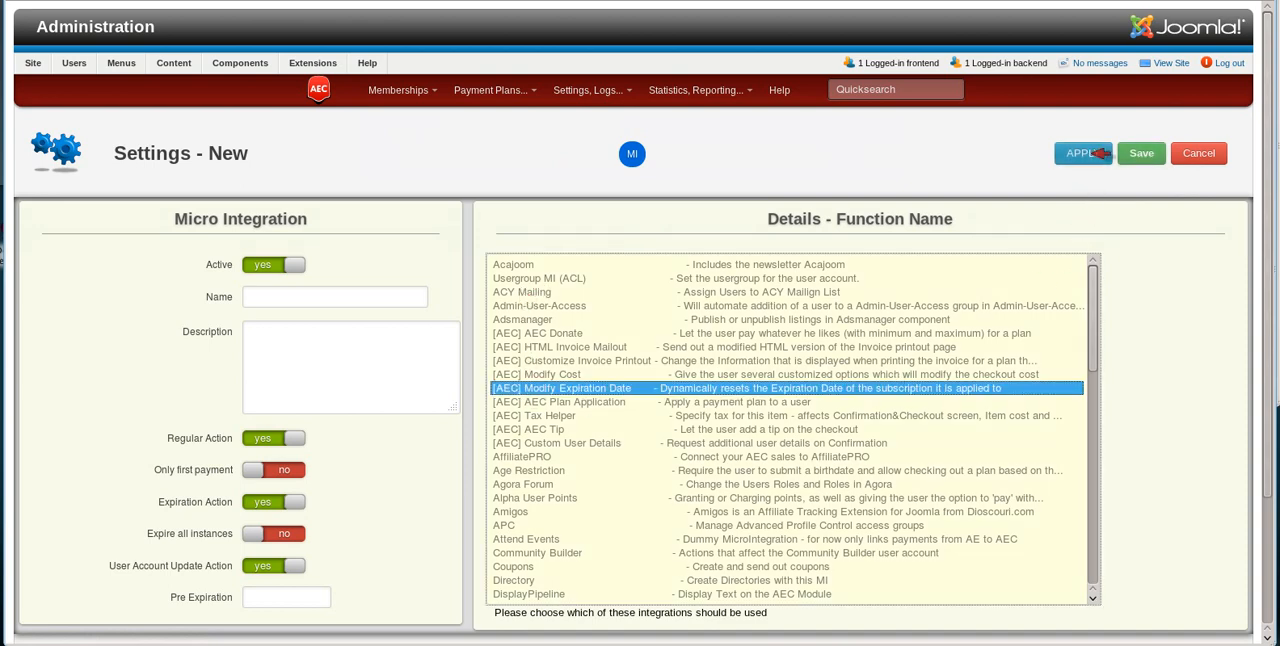
click(1096, 153)
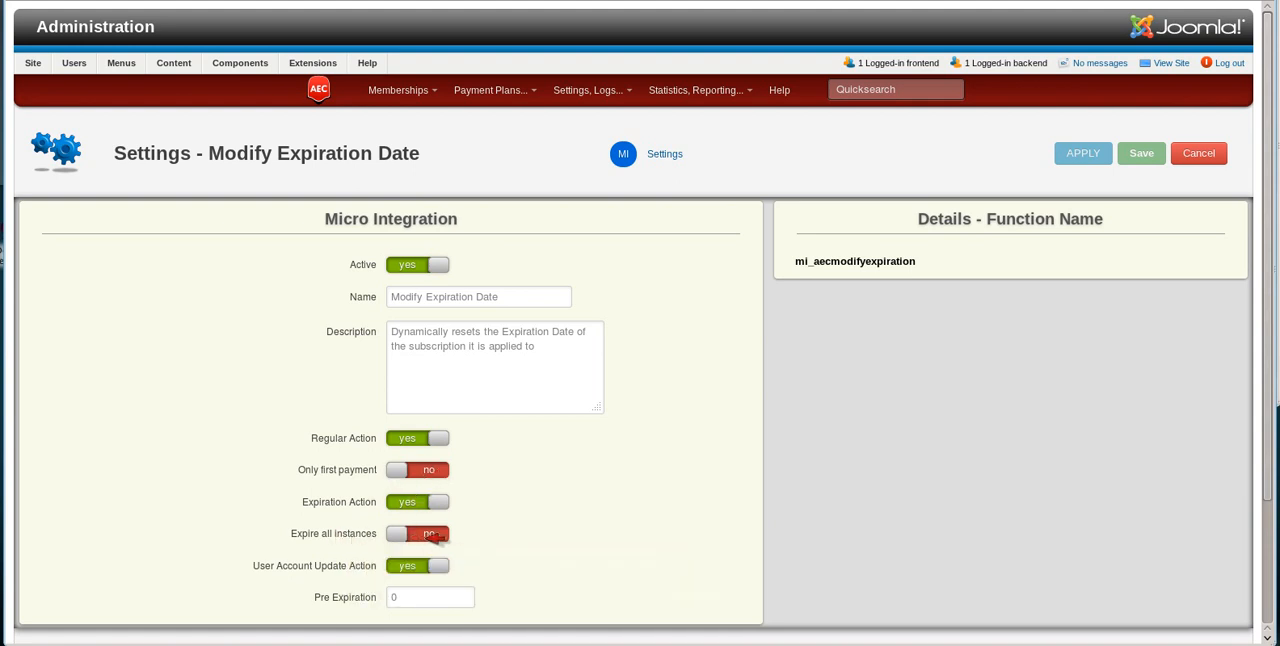
click(410, 603)
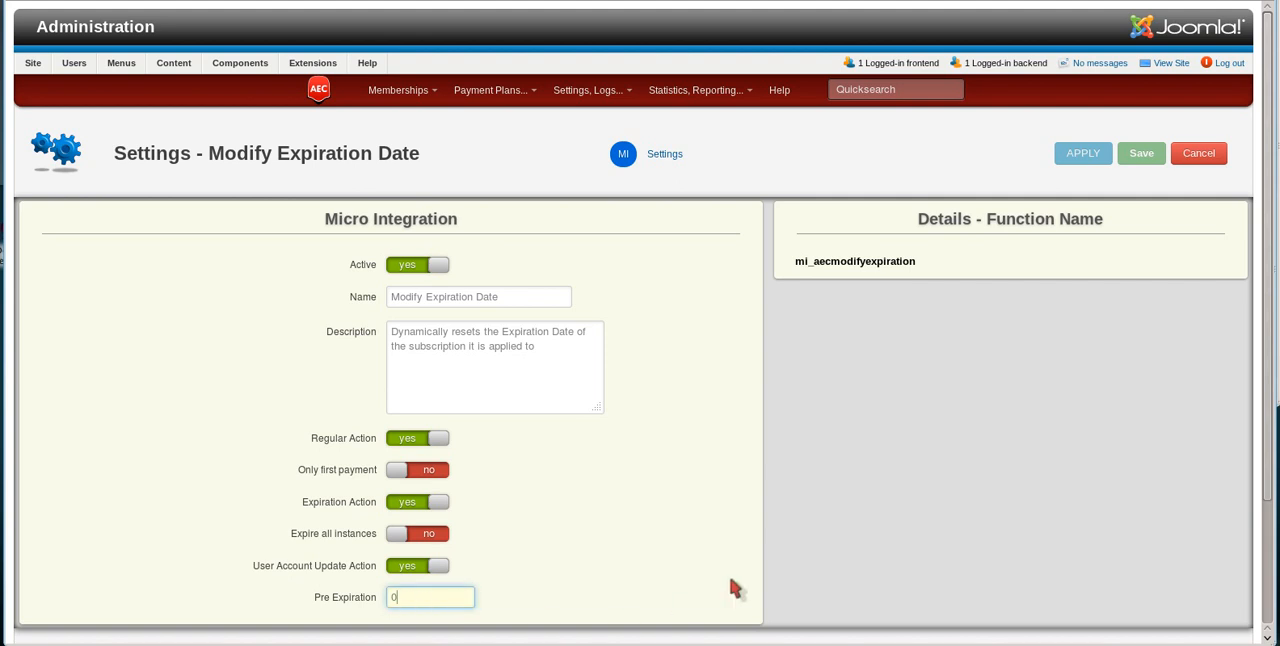
click(1080, 158)
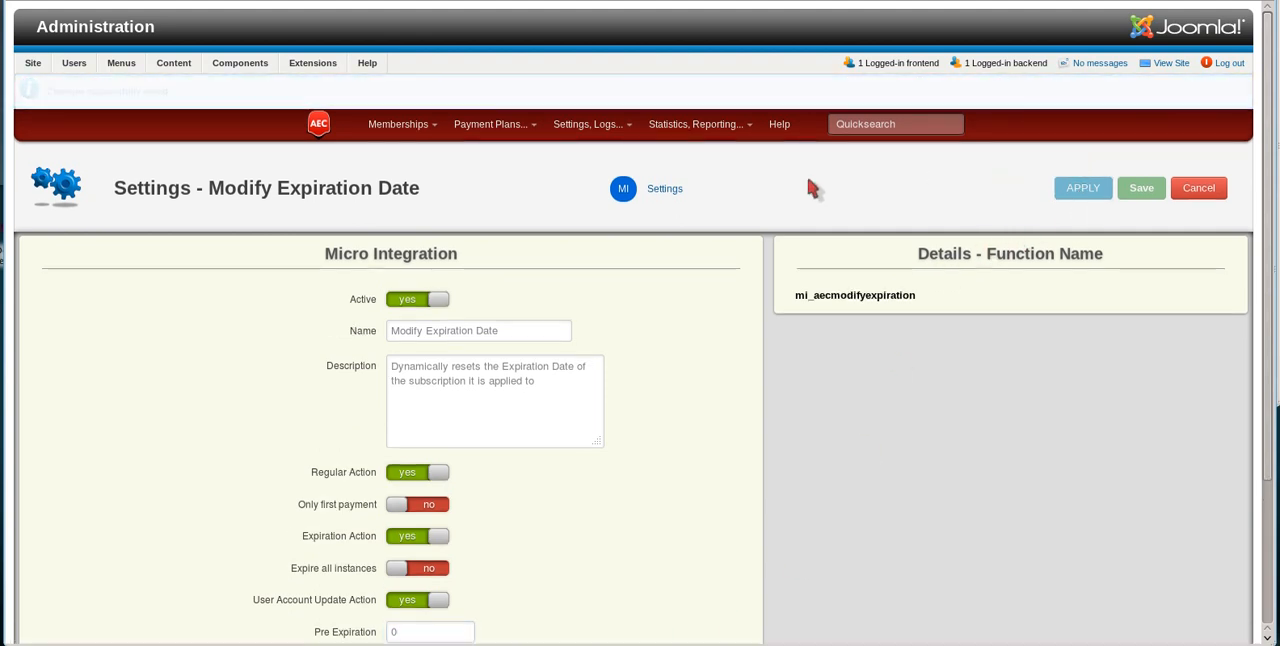
Step: Set the micro integration's Time Modification to "31 December 2012" and save the integration
click(666, 157)
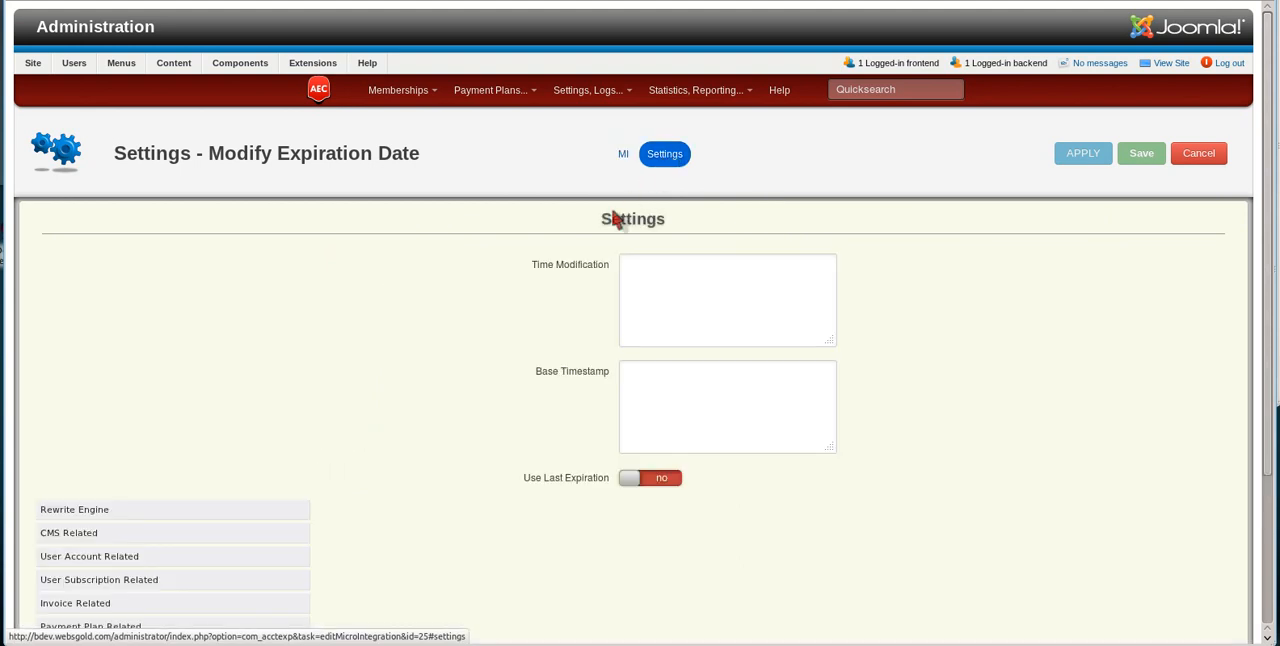
mouse_move(563, 270)
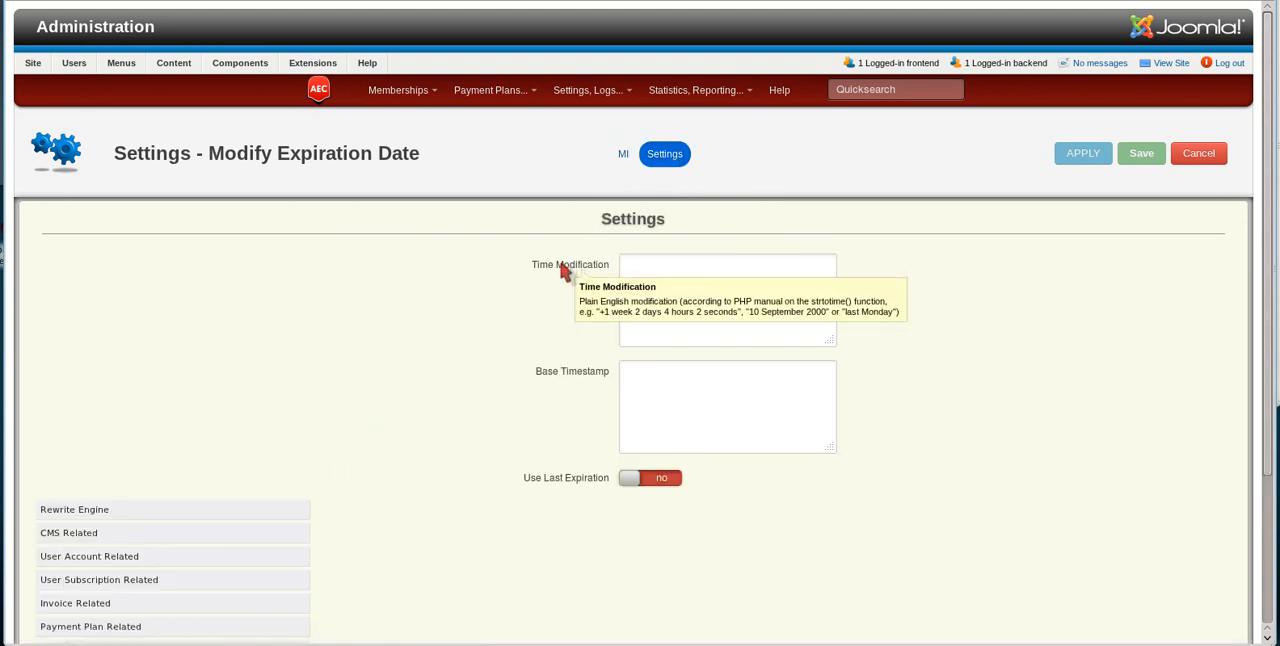
click(646, 276)
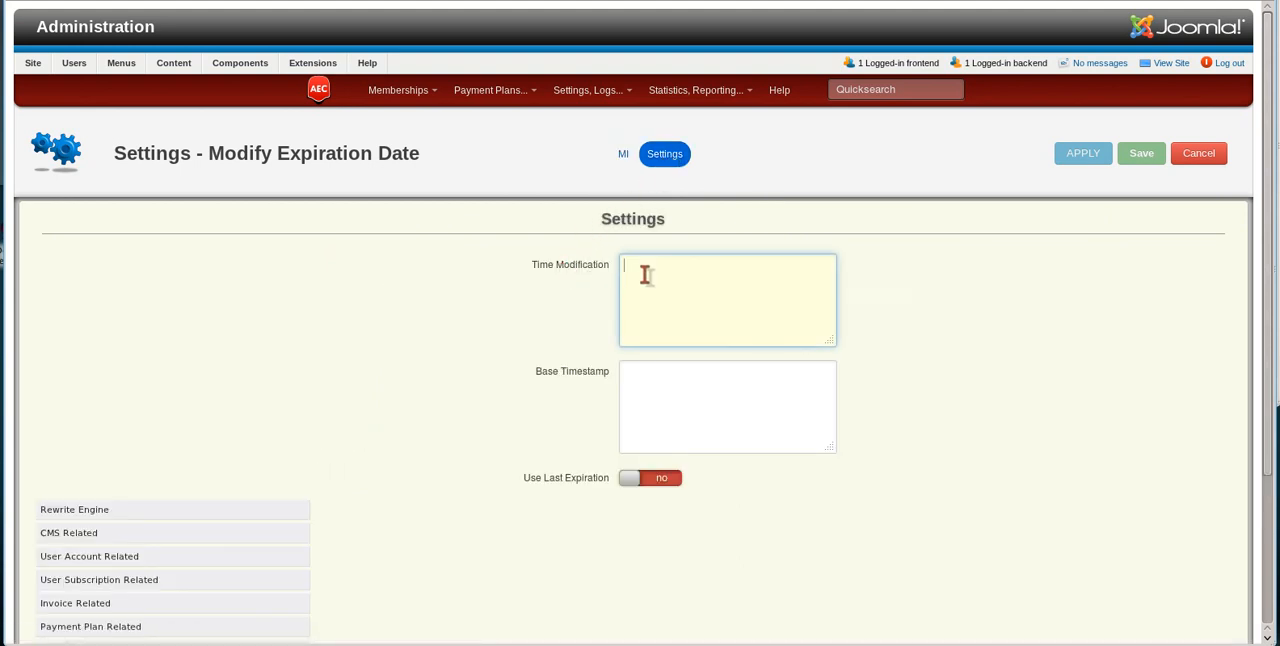
text(31 Decenm)
key(BackSpace)
key(BackSpace)
text(mber 2012)
mouse_move(594, 266)
mouse_move(574, 482)
click(1088, 160)
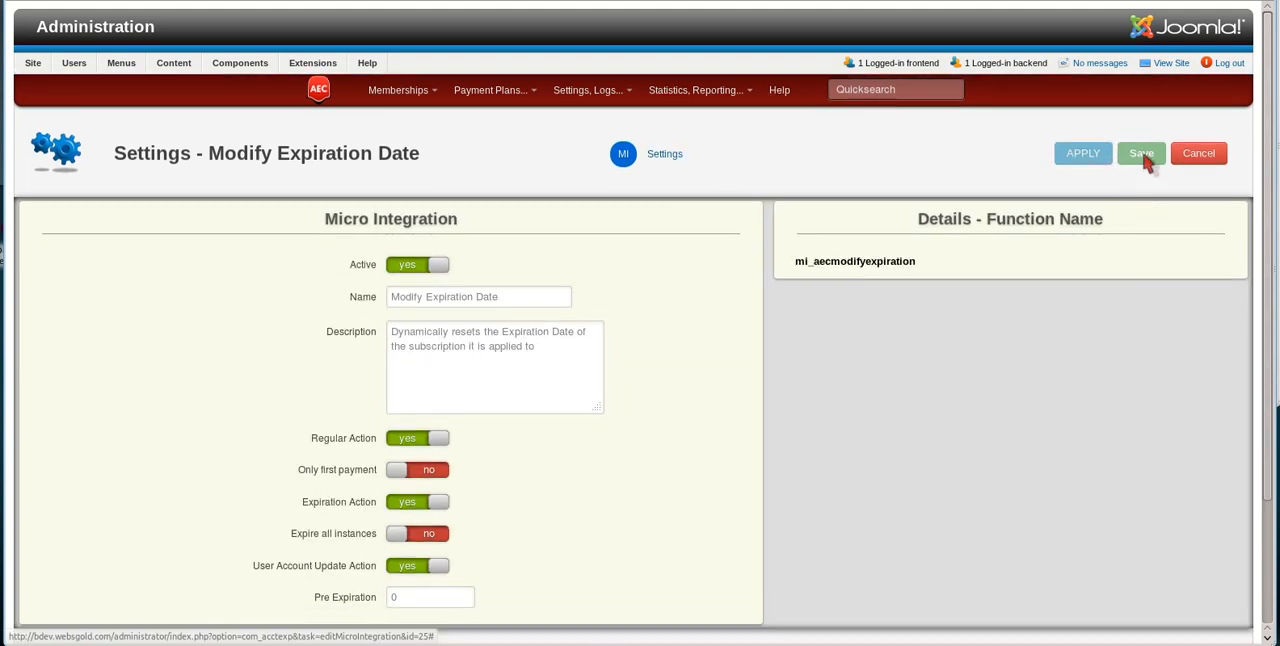
click(1147, 163)
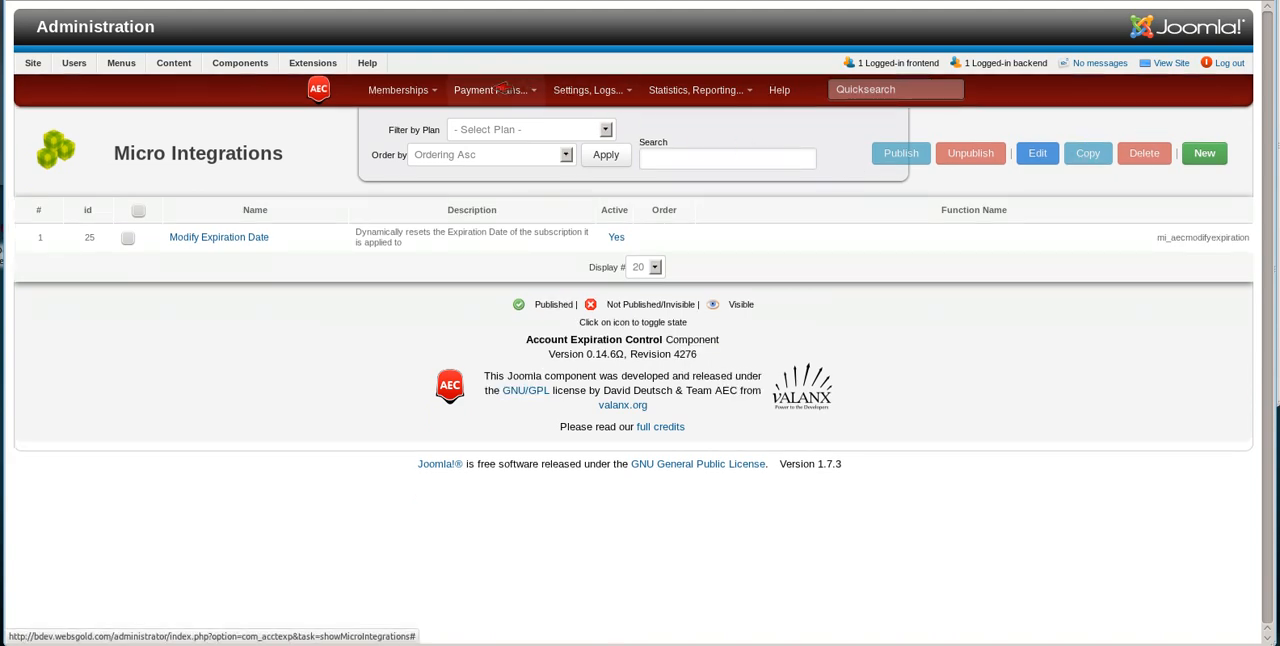
Step: Open the Test MI payment plan and review its payment processors and Hide Duration setting
mouse_move(508, 89)
click(512, 122)
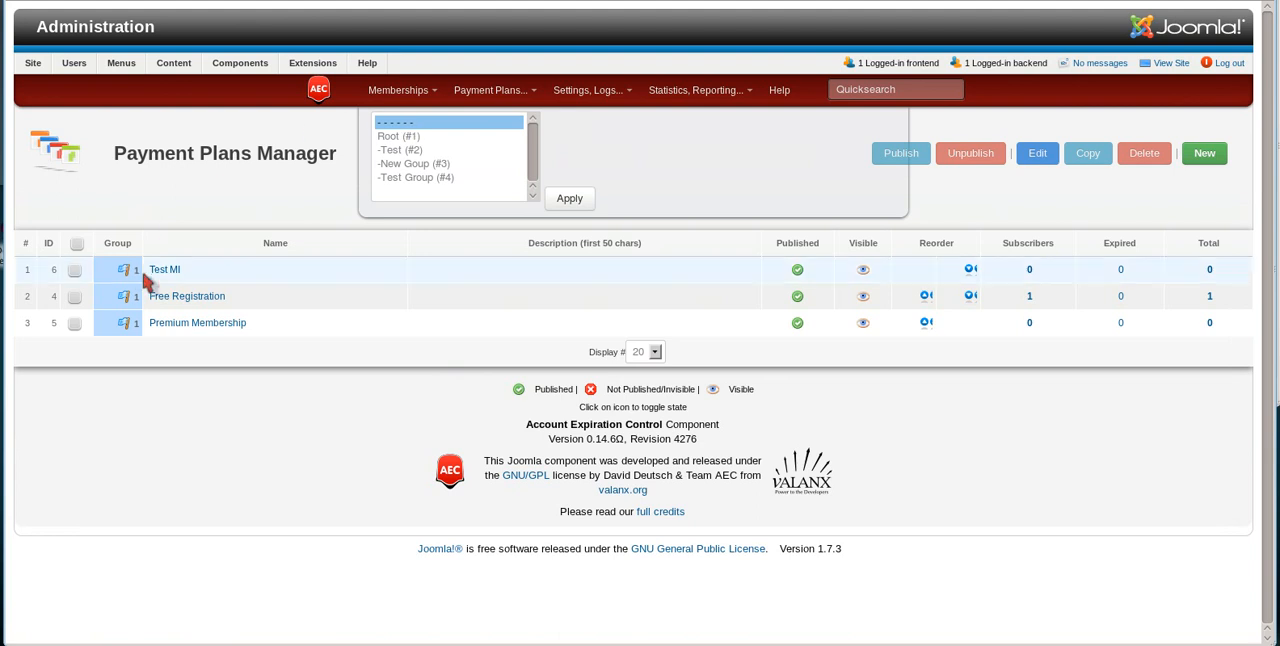
click(164, 270)
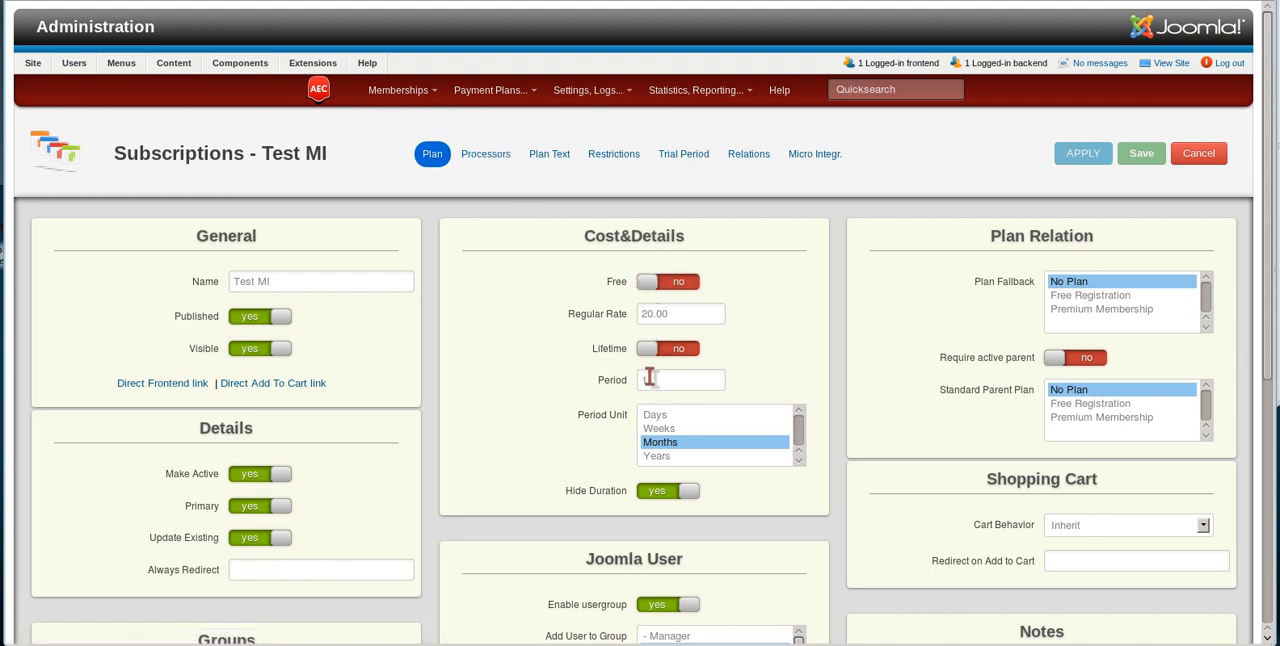
click(505, 154)
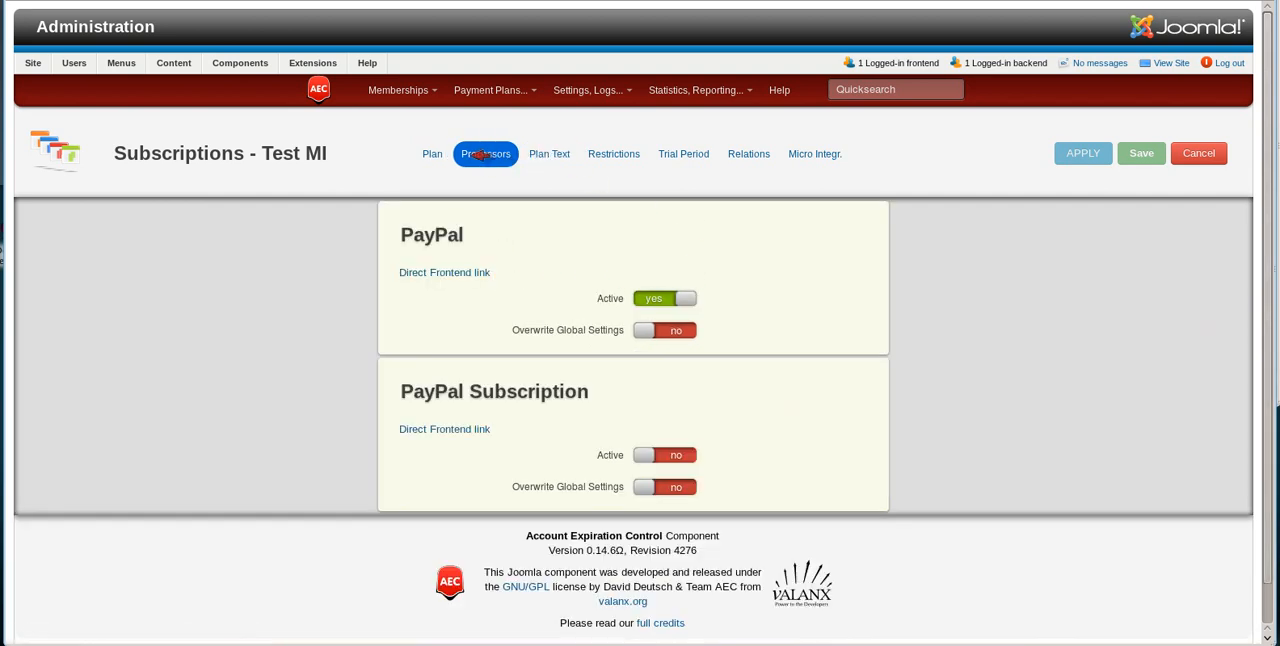
click(432, 153)
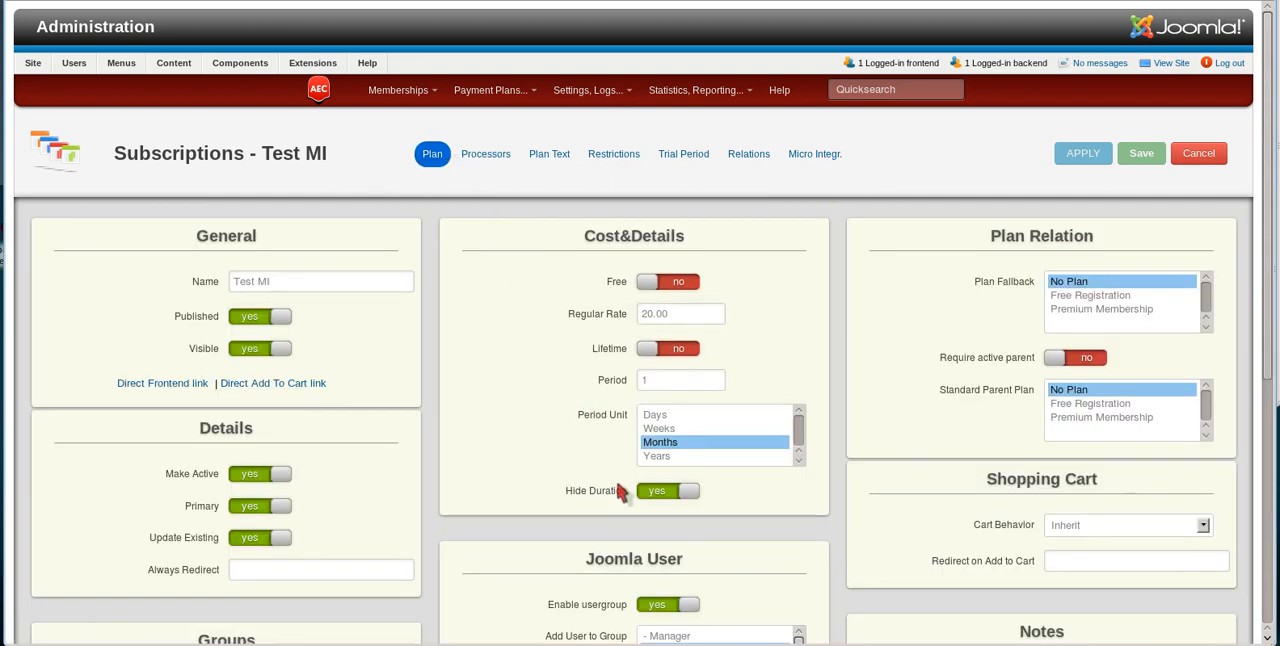
click(650, 492)
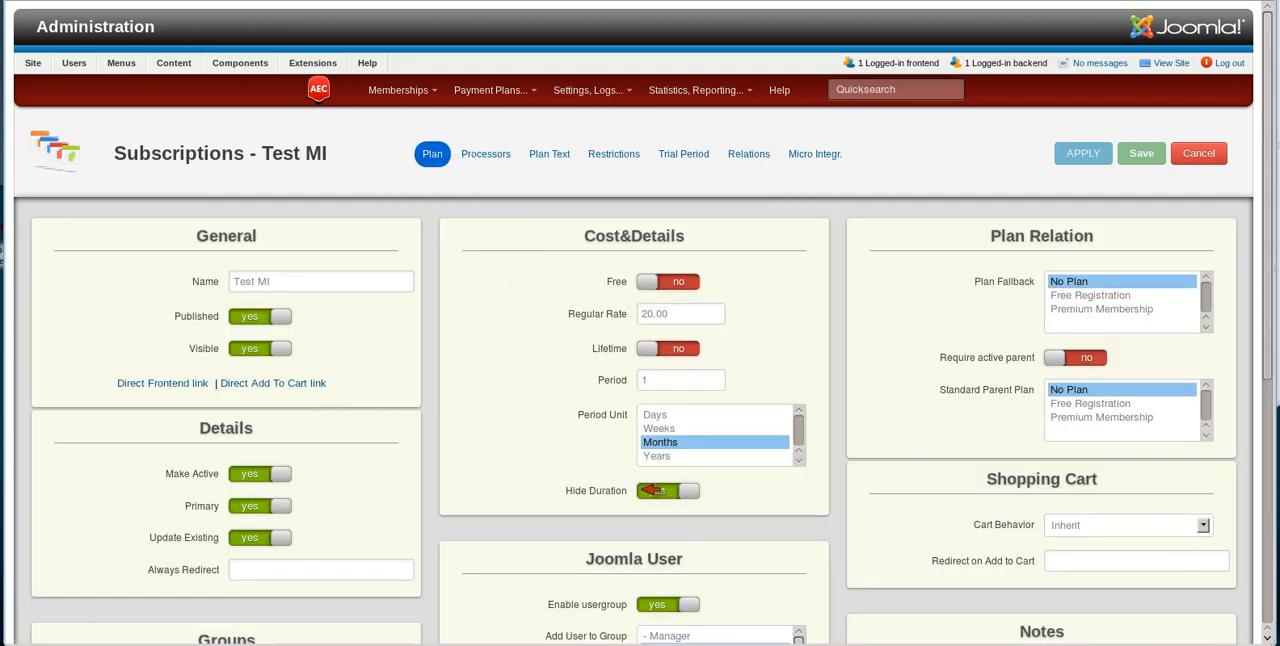
click(700, 491)
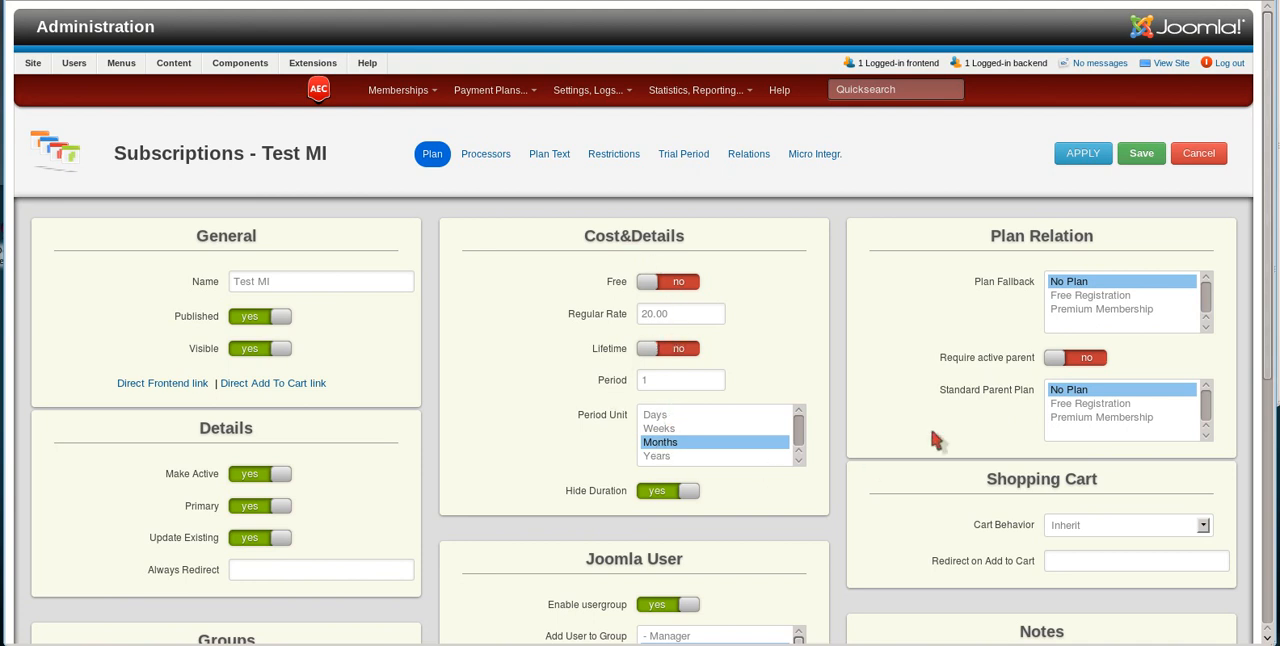
Step: Attach the Modify Expiration Date micro integration to the Test MI plan and save the plan
click(815, 154)
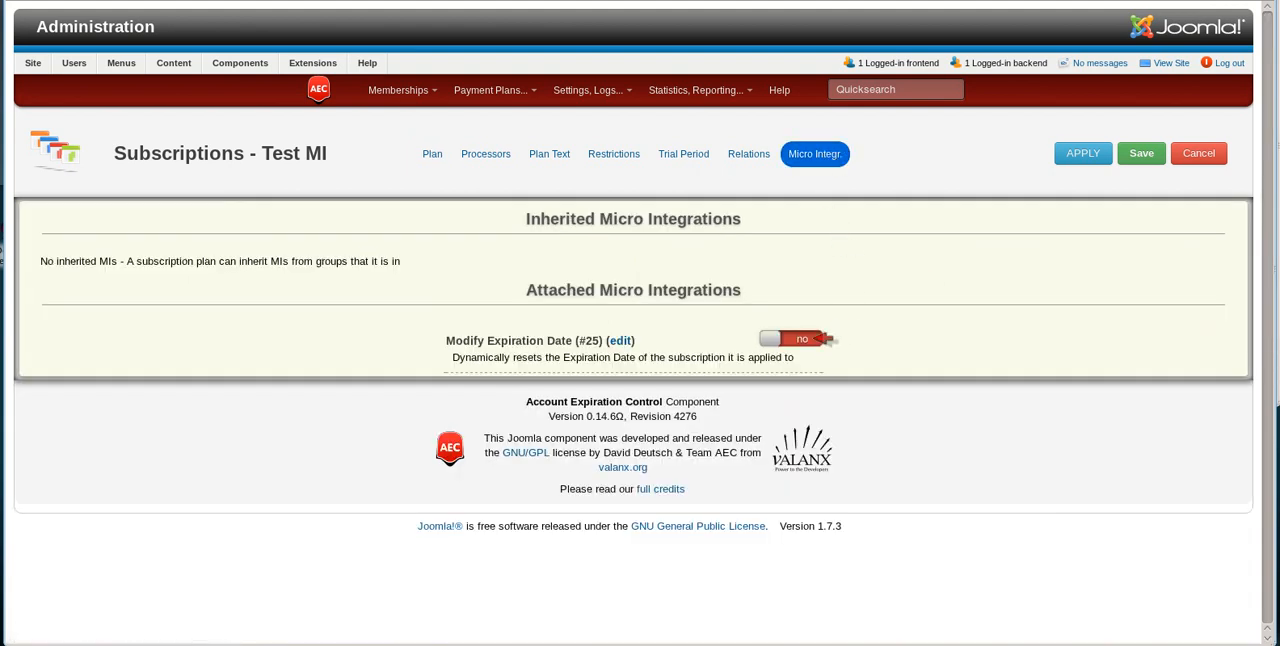
click(812, 340)
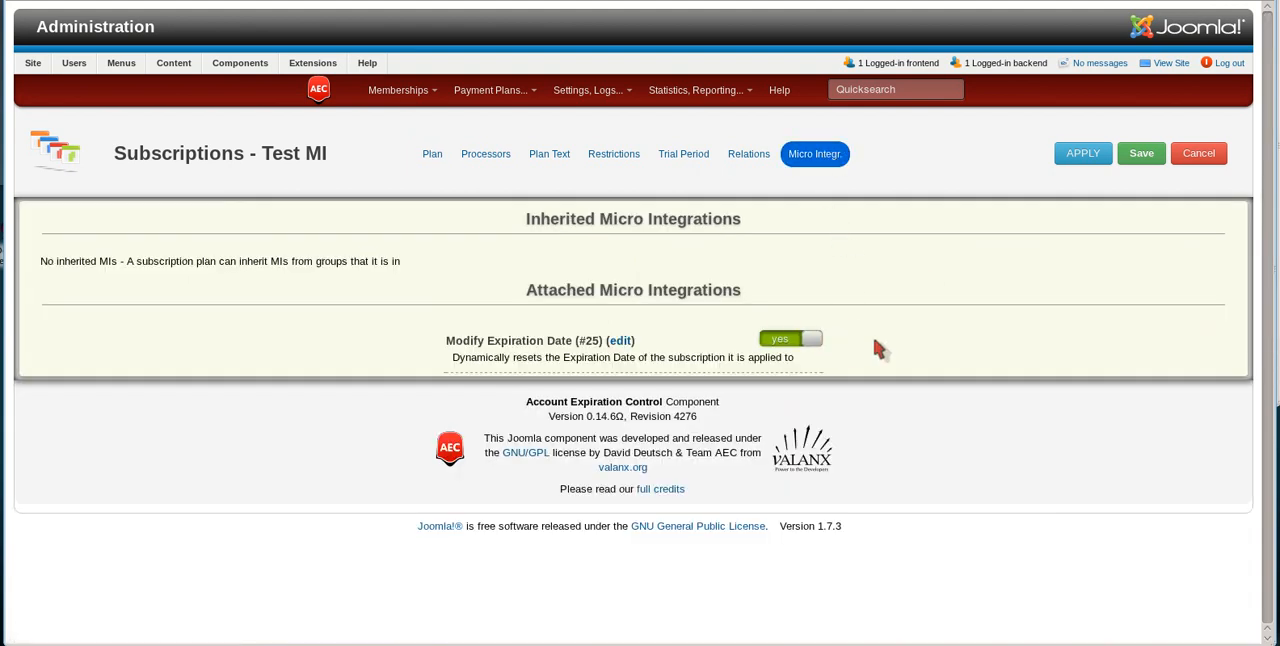
click(1100, 154)
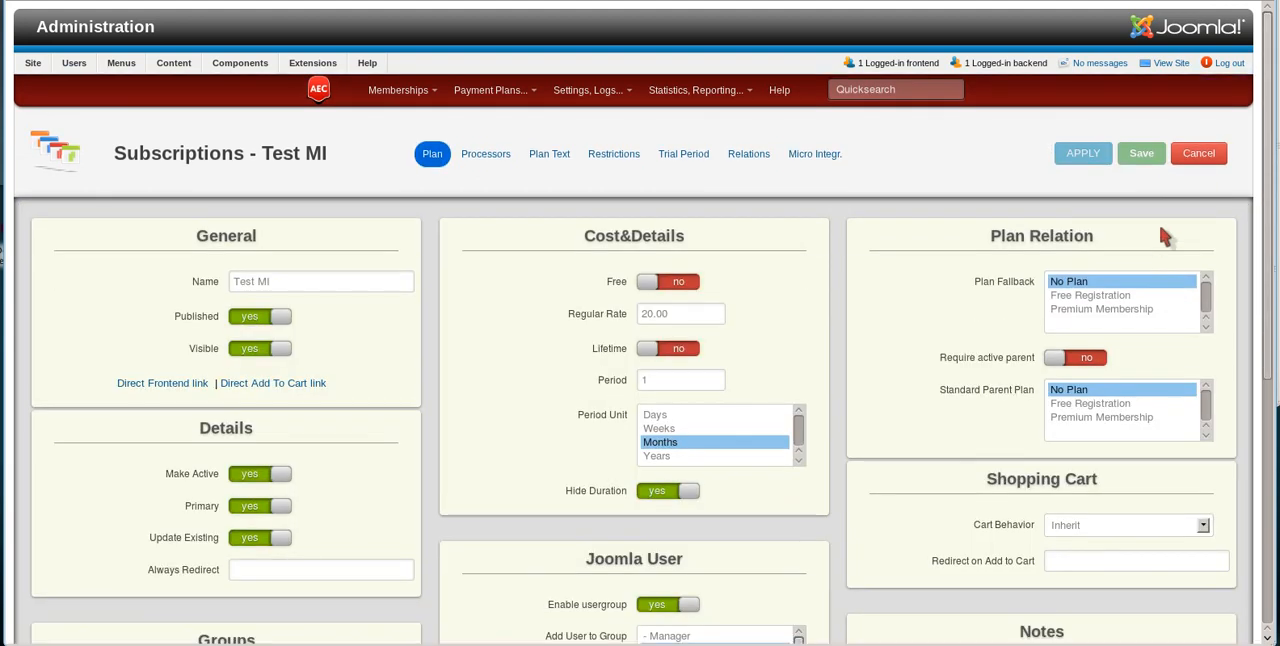
click(1148, 162)
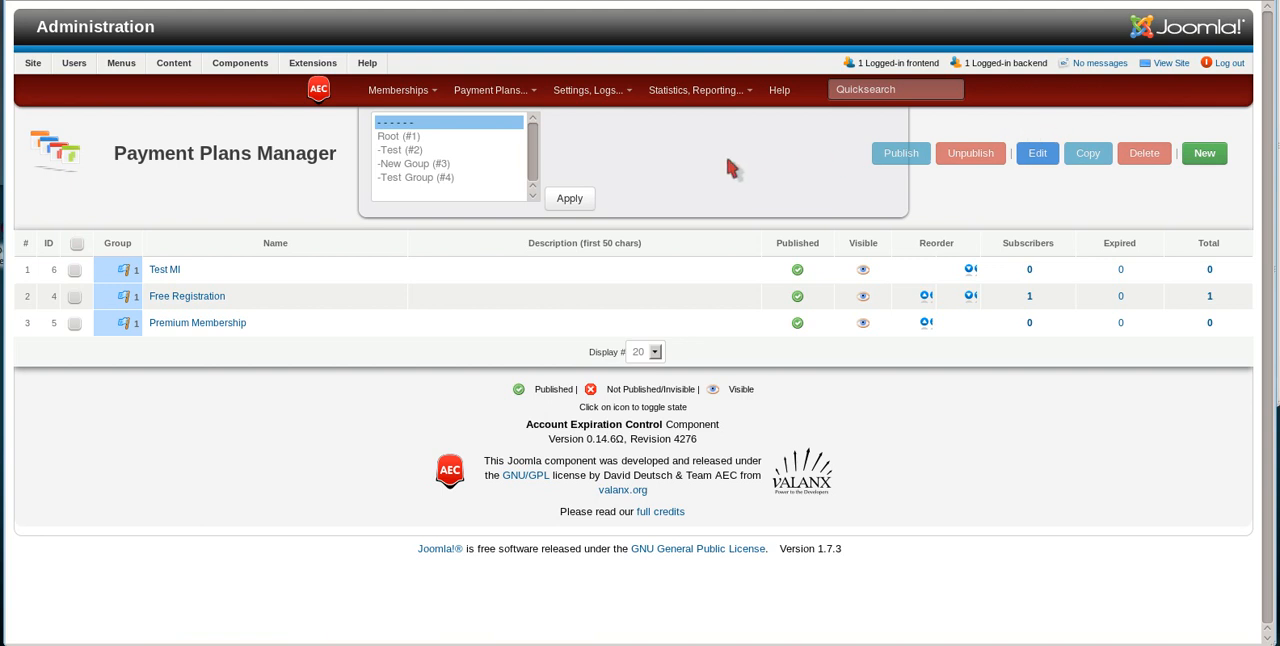
Step: Start a new payment plan named "Event", make it visible, and turn off Primary and Update Existing
click(1205, 153)
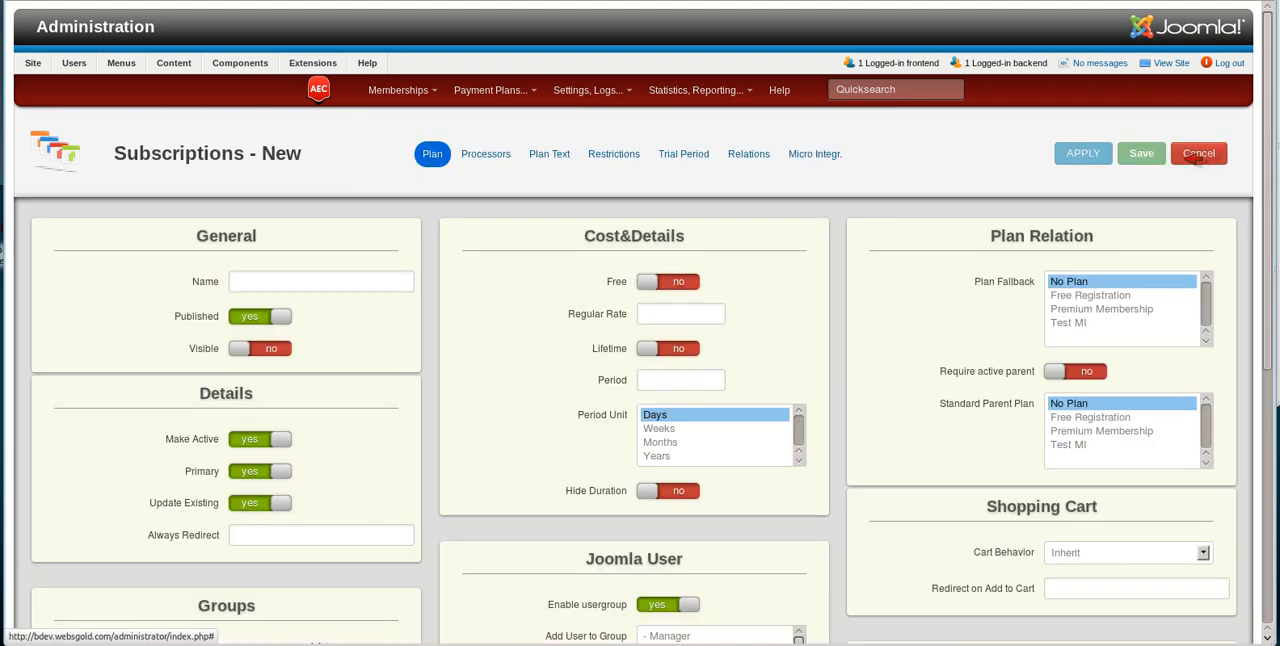
click(284, 283)
text(Ev)
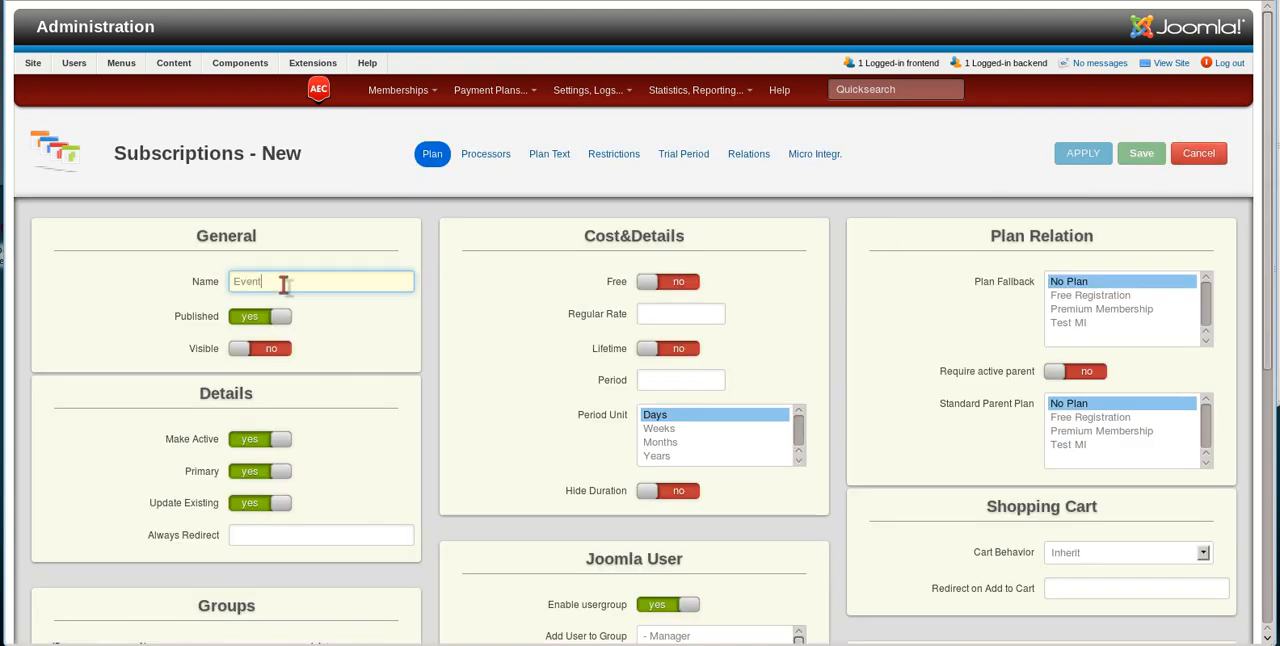
text(ent)
click(280, 350)
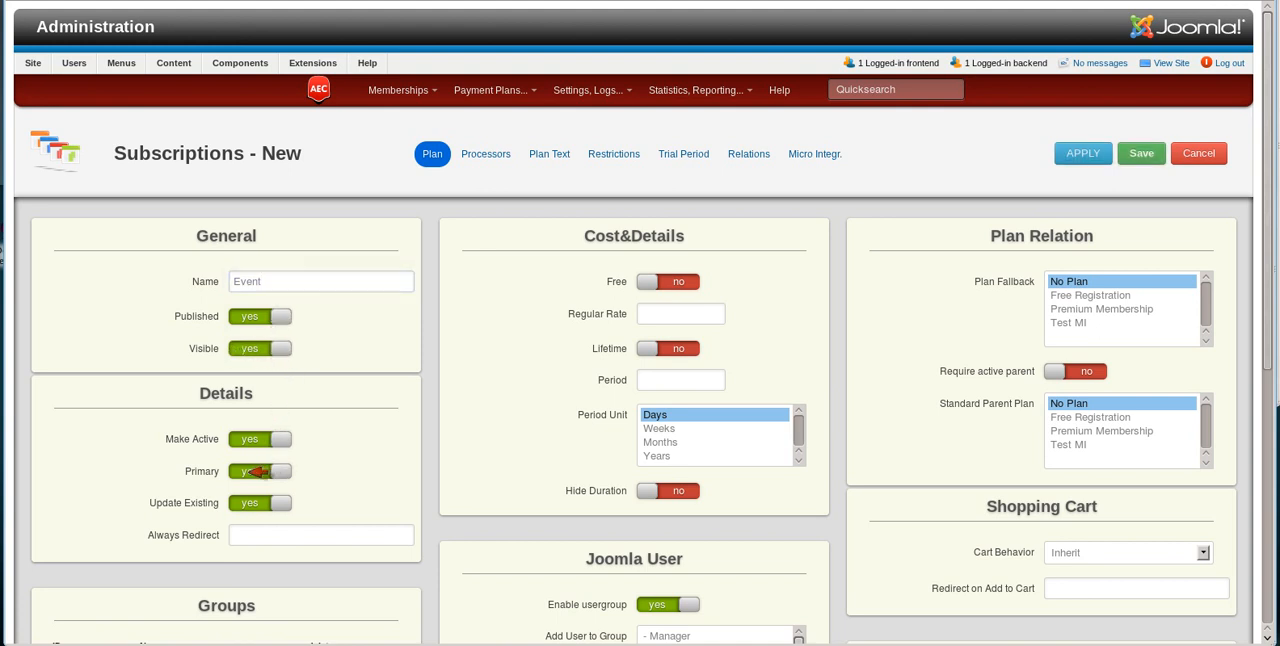
click(270, 470)
click(250, 502)
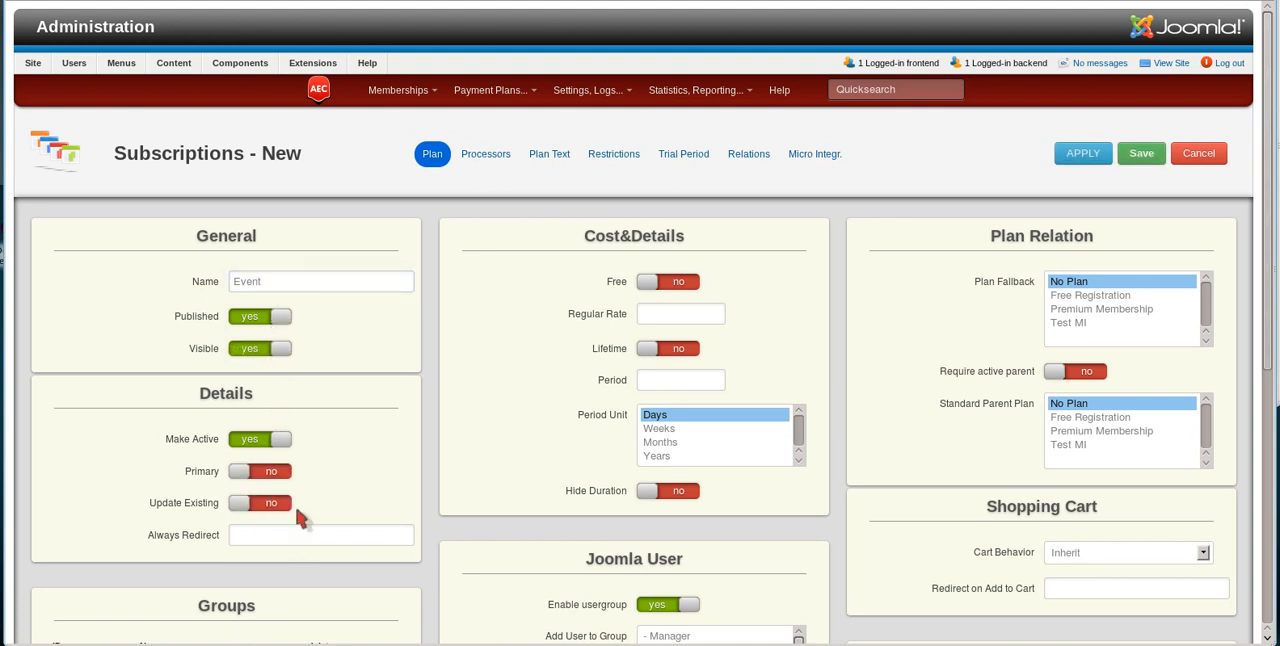
Step: Give the Event plan a regular rate of 20.00 and a period of 1 month, with Lifetime off
click(678, 312)
text(20)
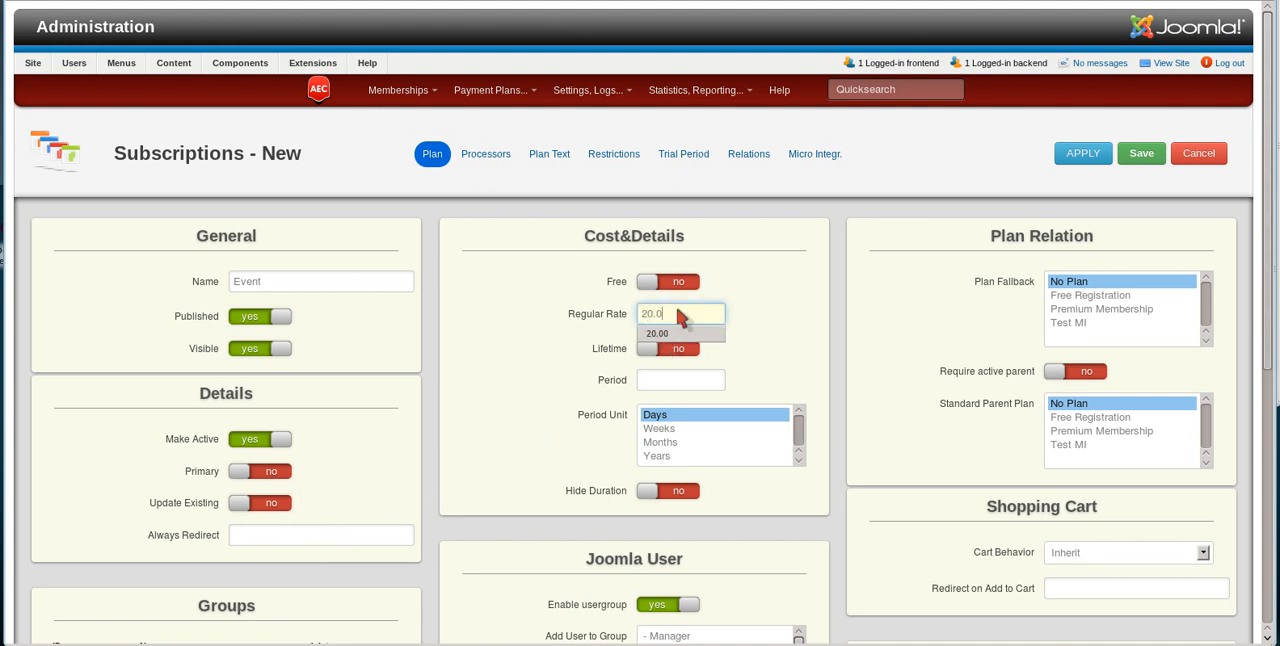
click(667, 348)
click(665, 379)
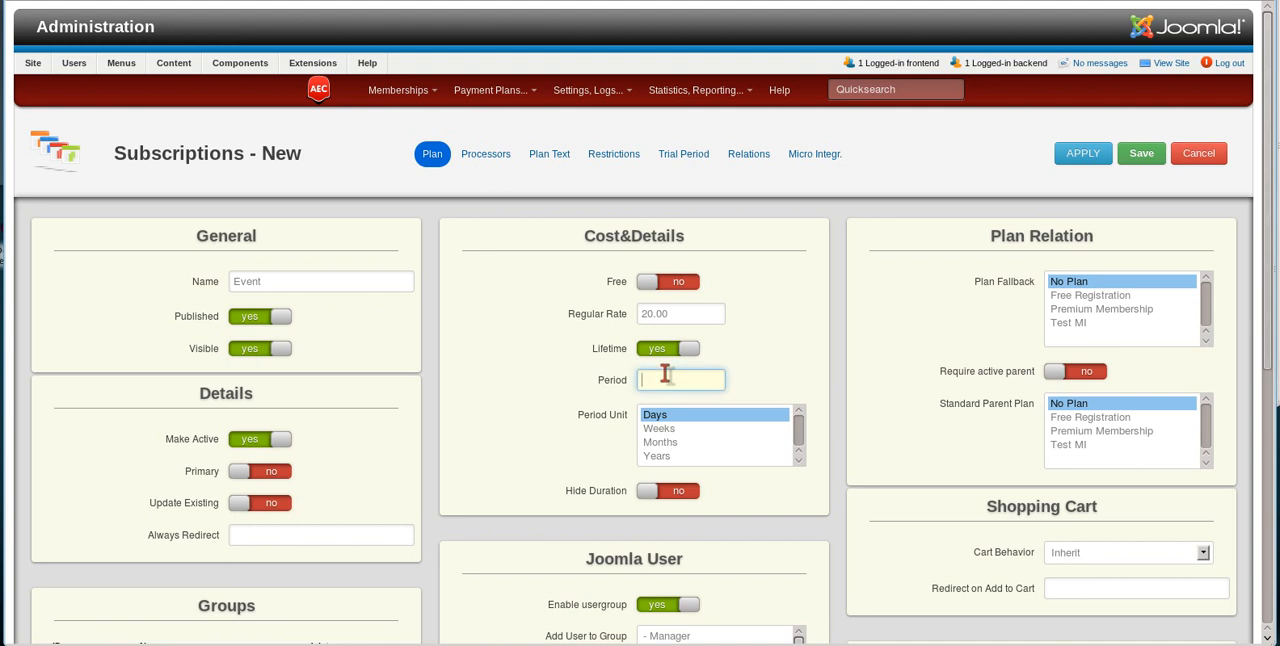
text(1)
click(680, 445)
click(668, 349)
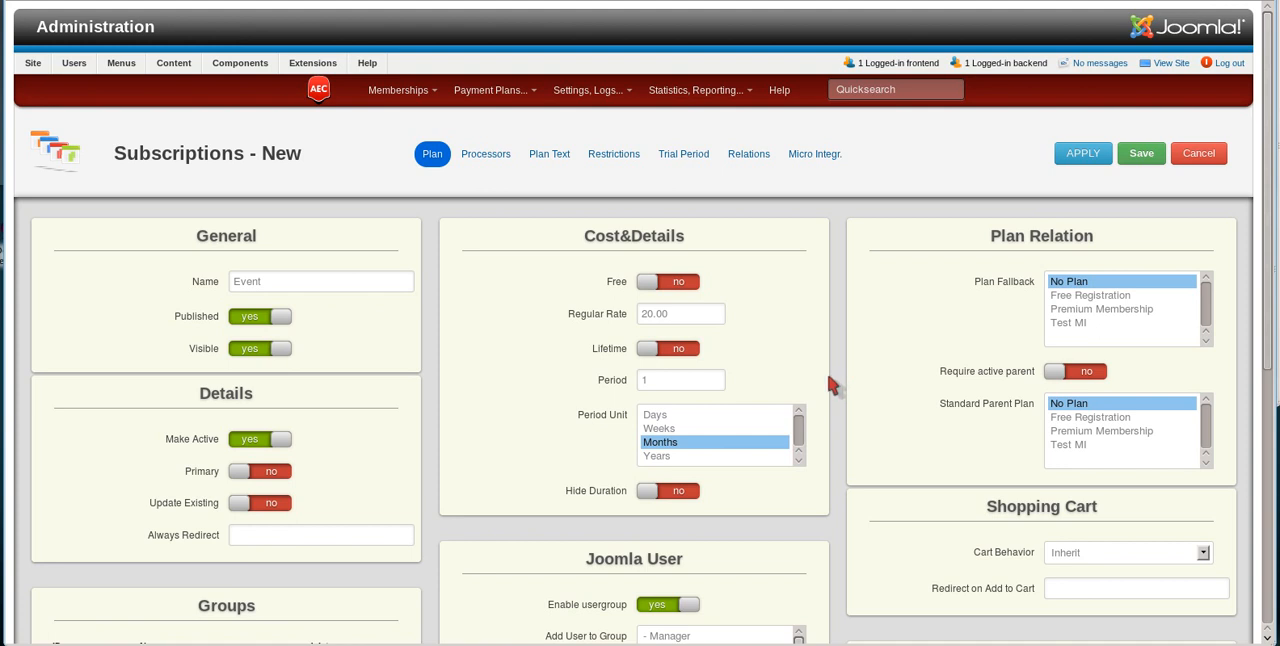
Step: Disable the usergroup assignment for the Event plan and choose Free Registration as its standard parent plan
scroll(823, 385, down, 3)
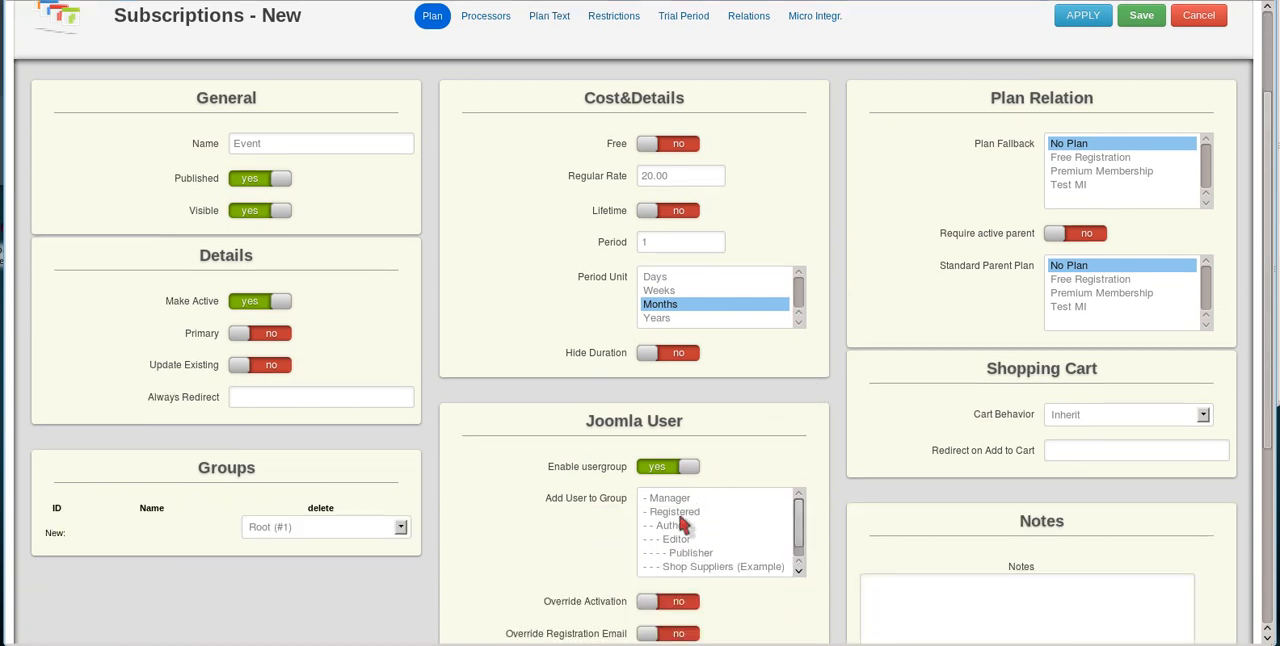
click(652, 468)
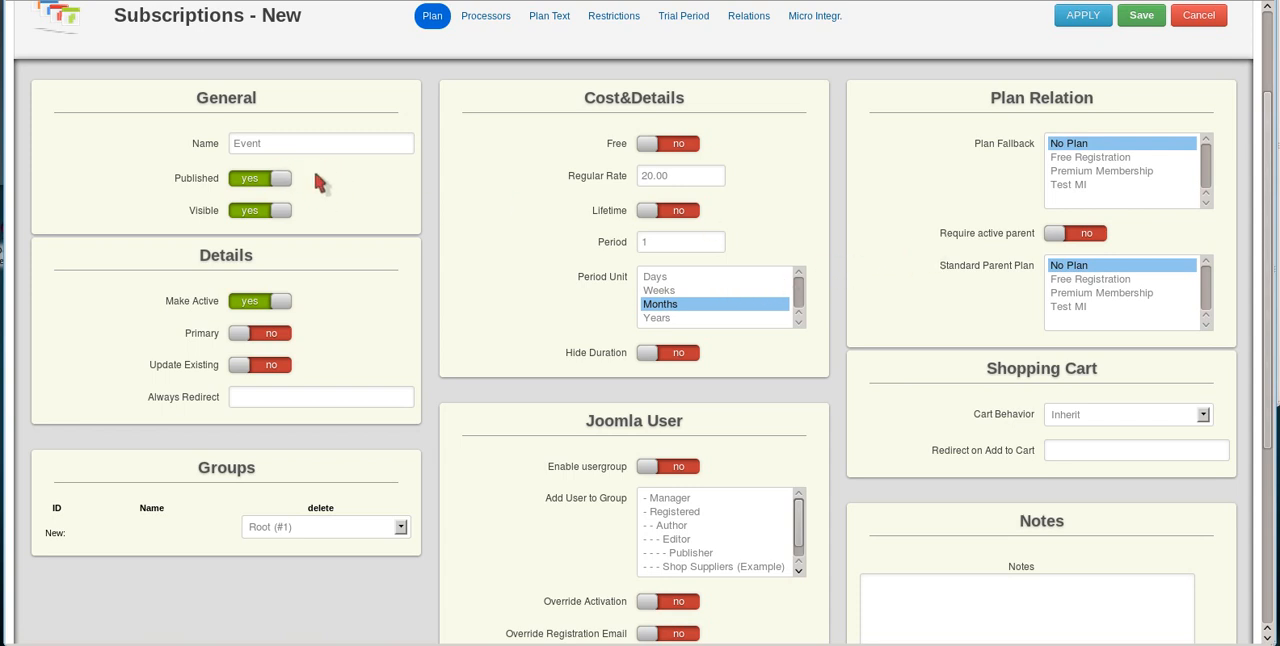
click(1068, 280)
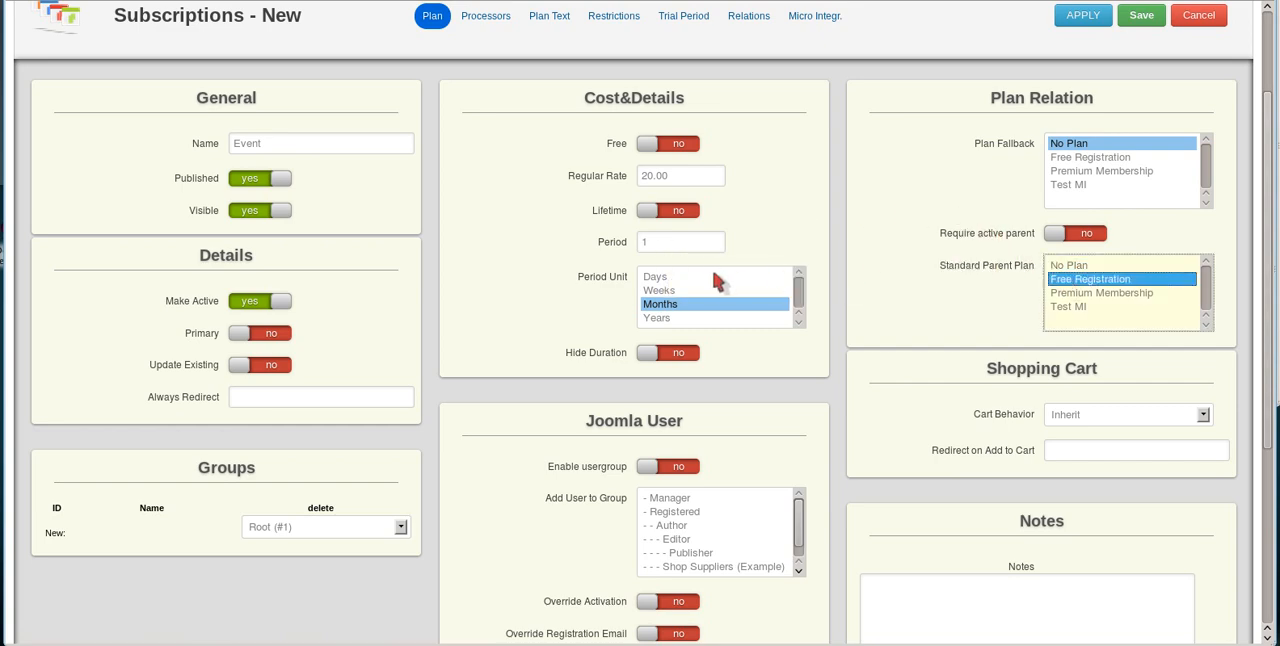
Step: Attach the Modify Expiration Date micro integration to the Event plan and save the plan
scroll(714, 275, up, 3)
click(490, 157)
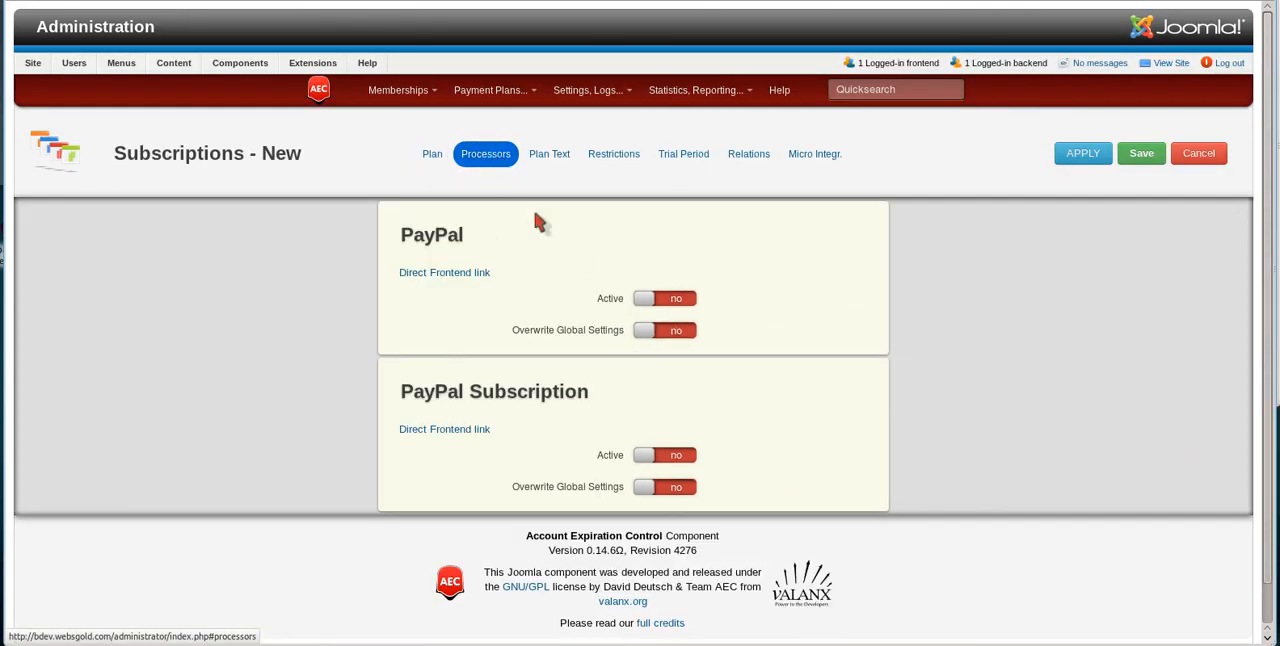
click(814, 155)
click(812, 339)
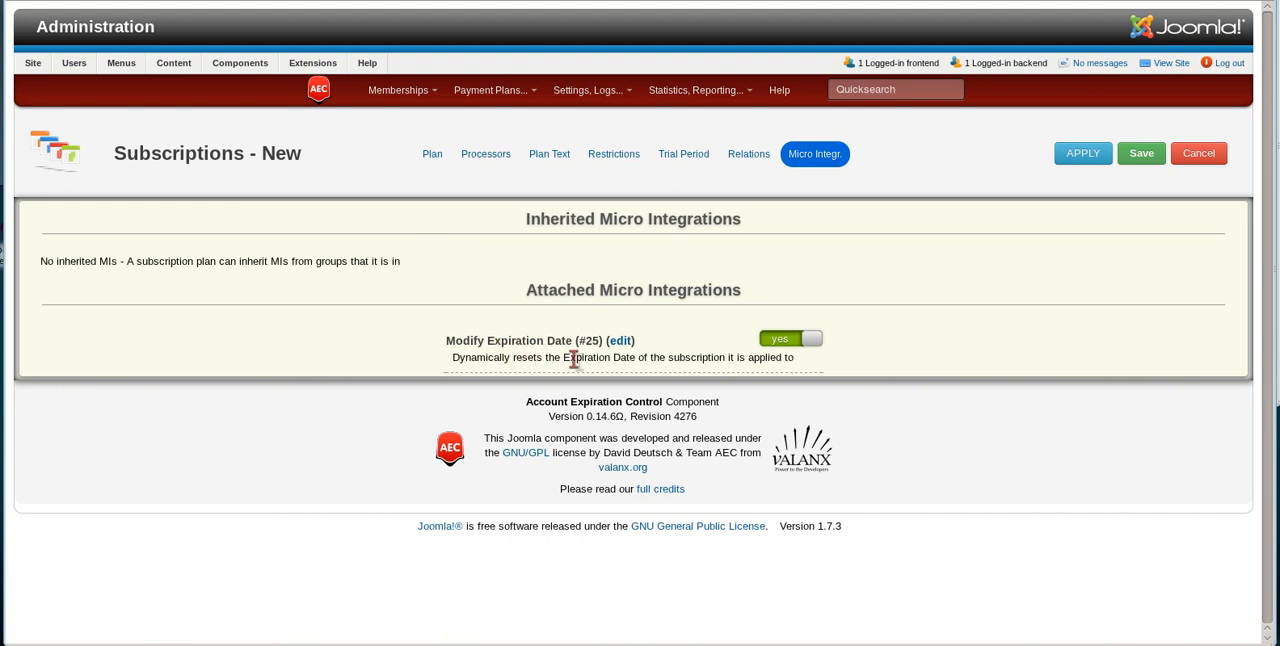
click(1140, 154)
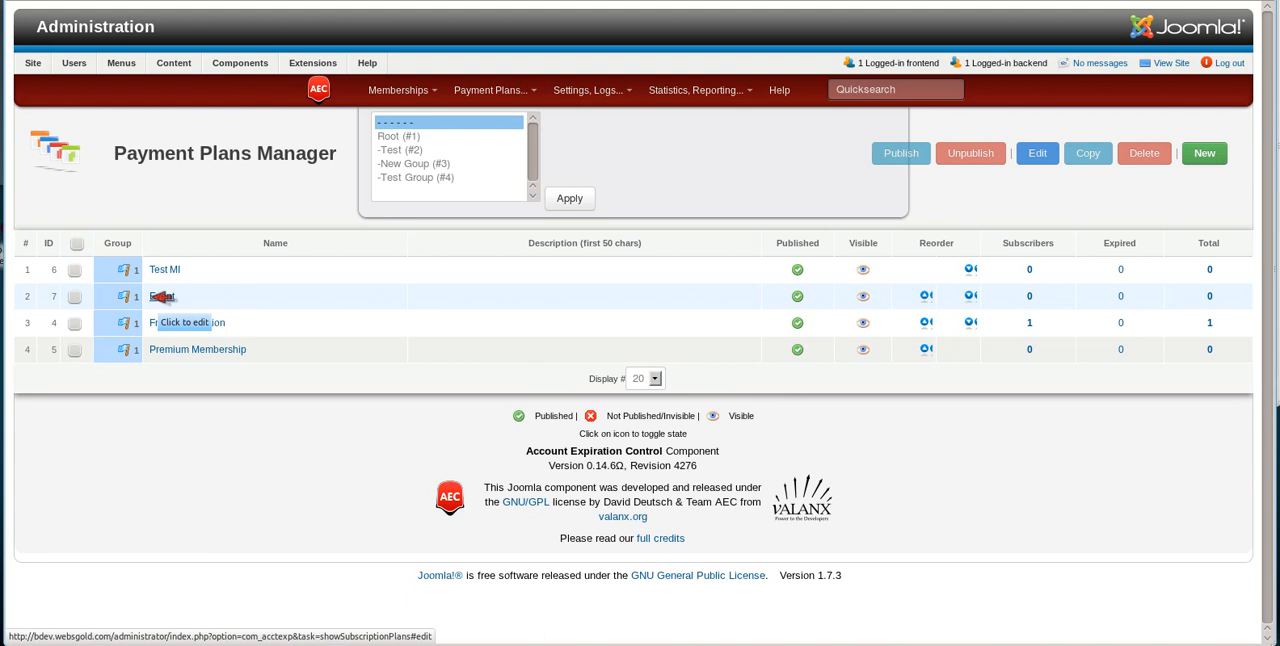
Step: Reopen the Event plan, enable its inventory restriction with an amount of 50, and save the plan
click(172, 297)
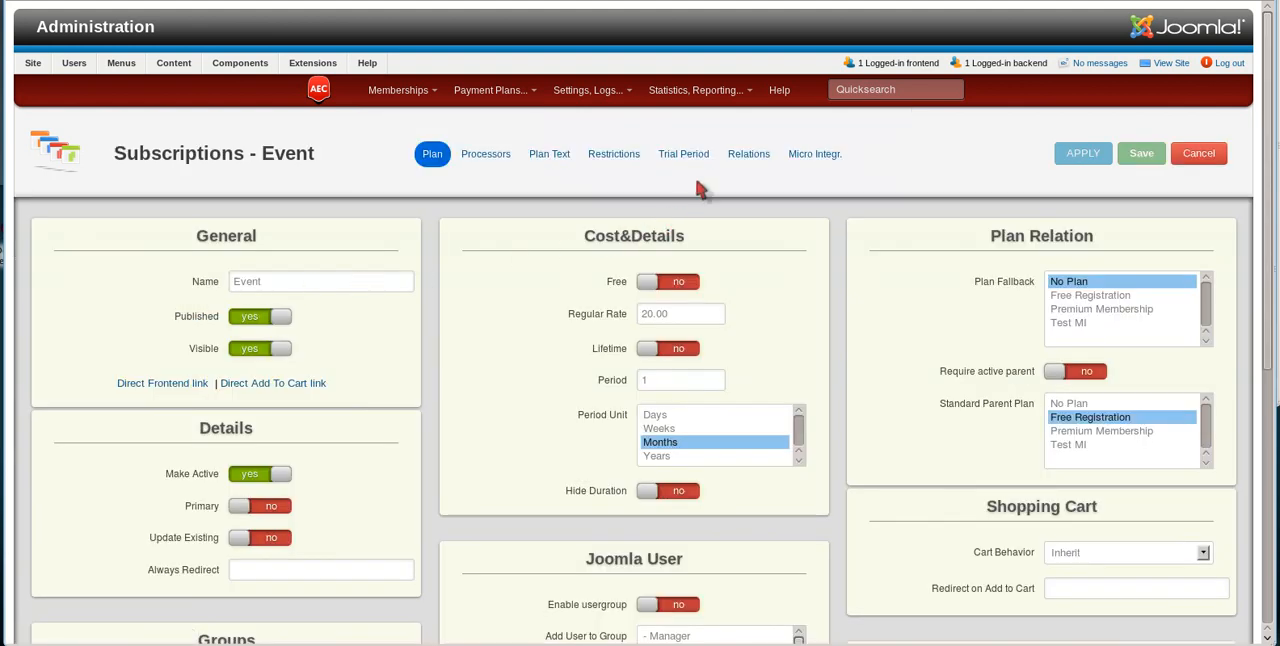
click(613, 154)
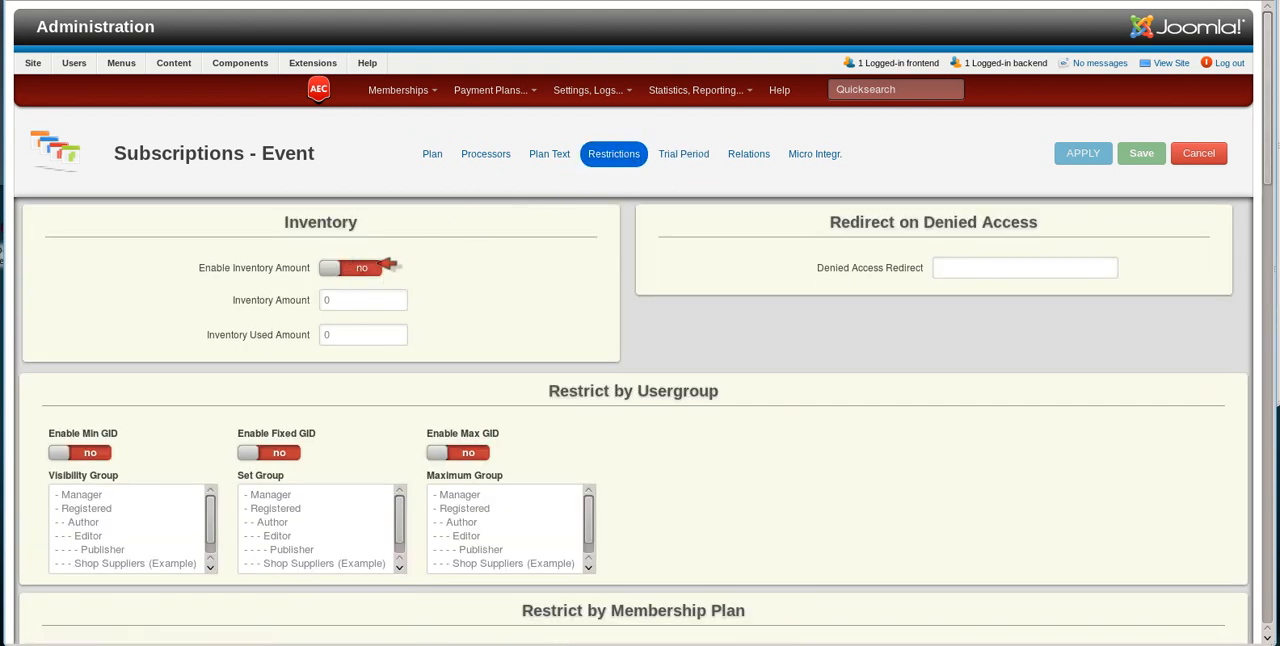
click(376, 268)
click(354, 304)
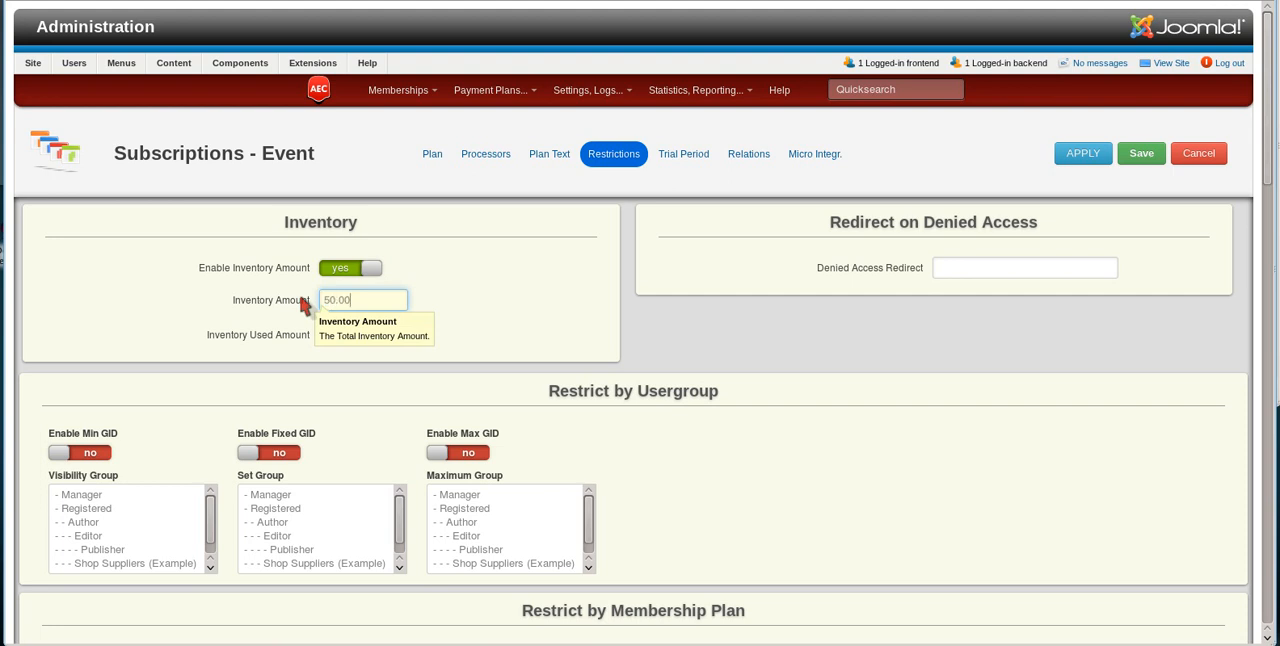
click(529, 326)
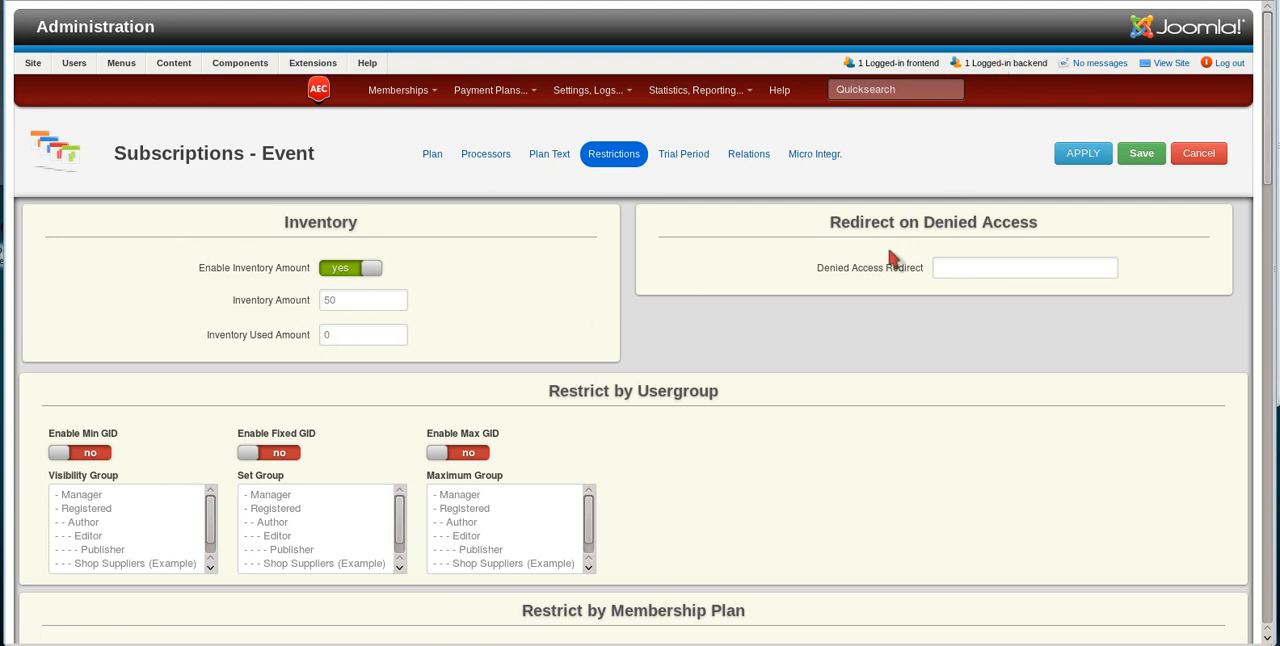
click(949, 268)
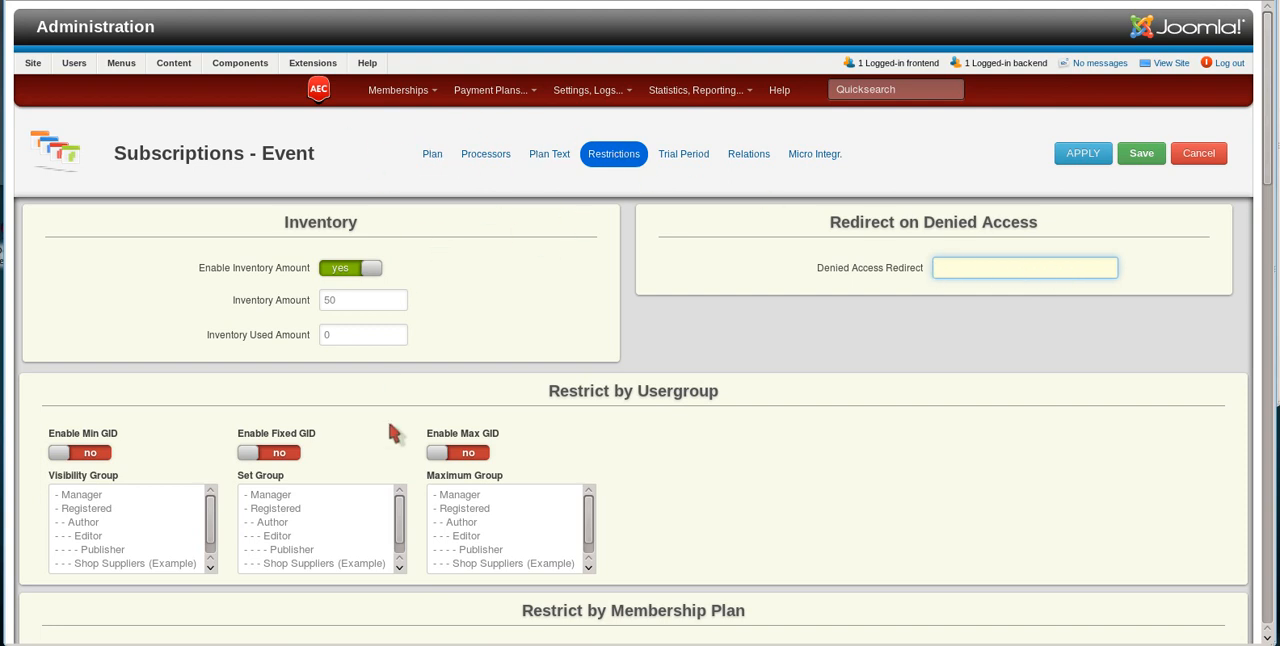
click(1143, 153)
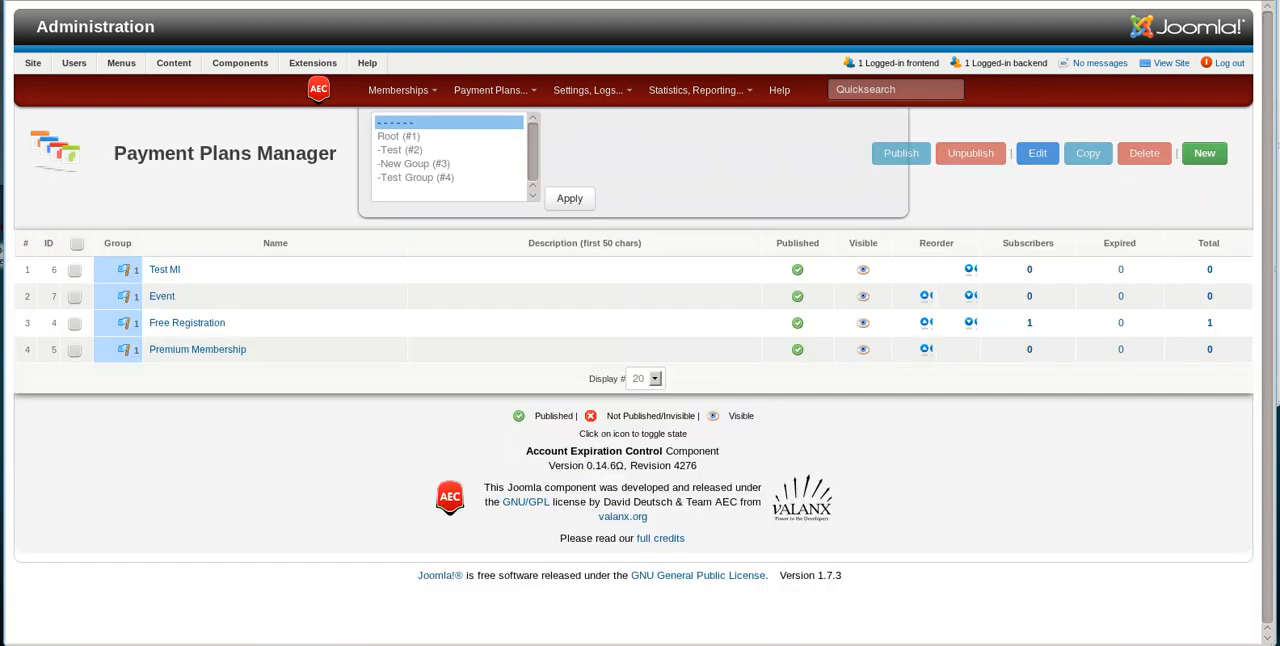
right_click(1118, 645)
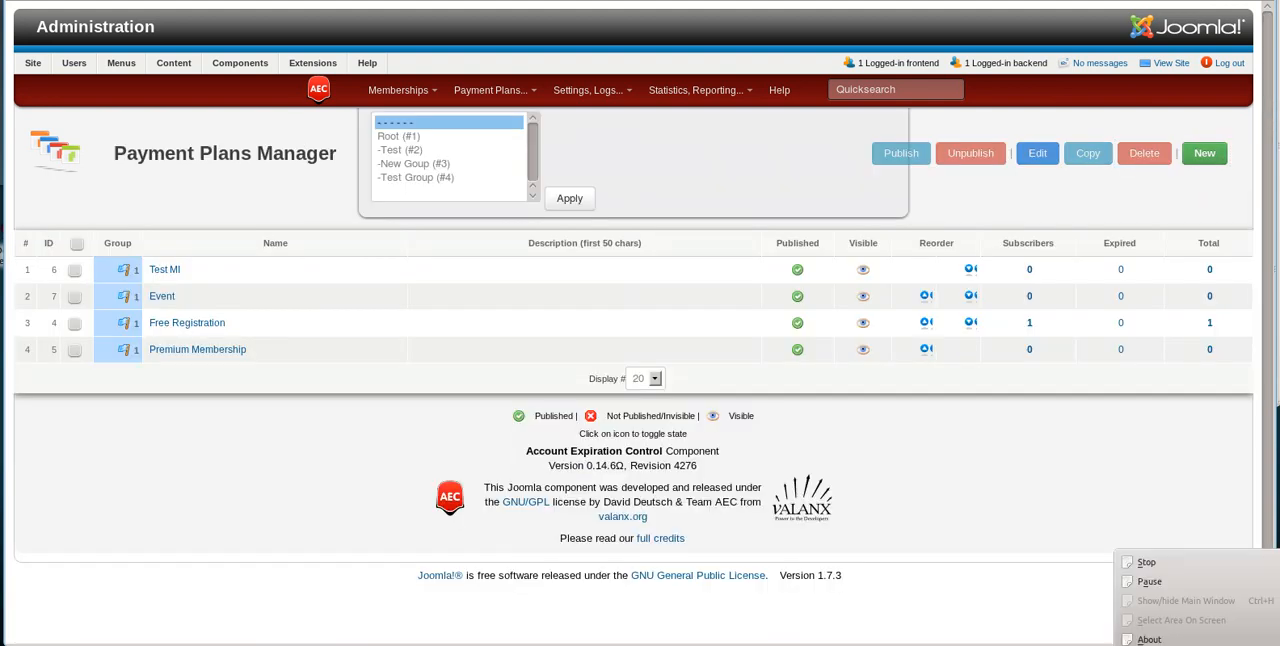